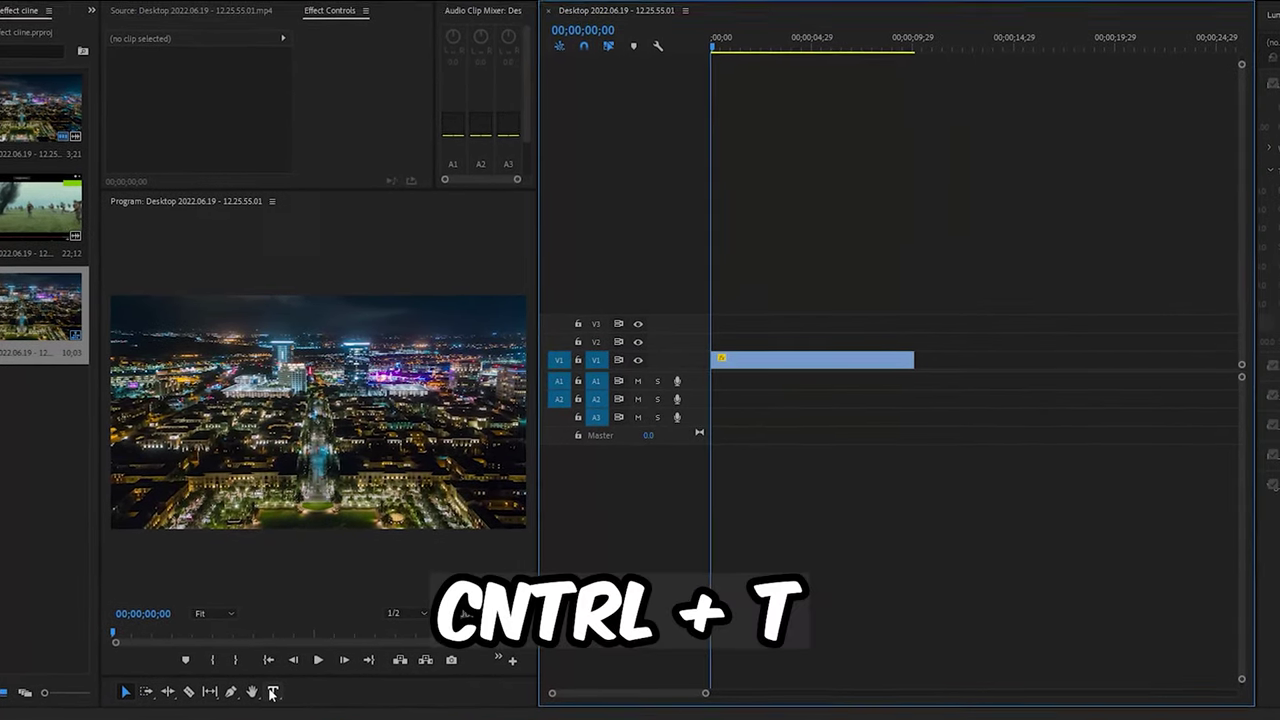
- Add a HELLO text layer with Ctrl+T and extend it to the city clip's full length
key("ctrl+t")
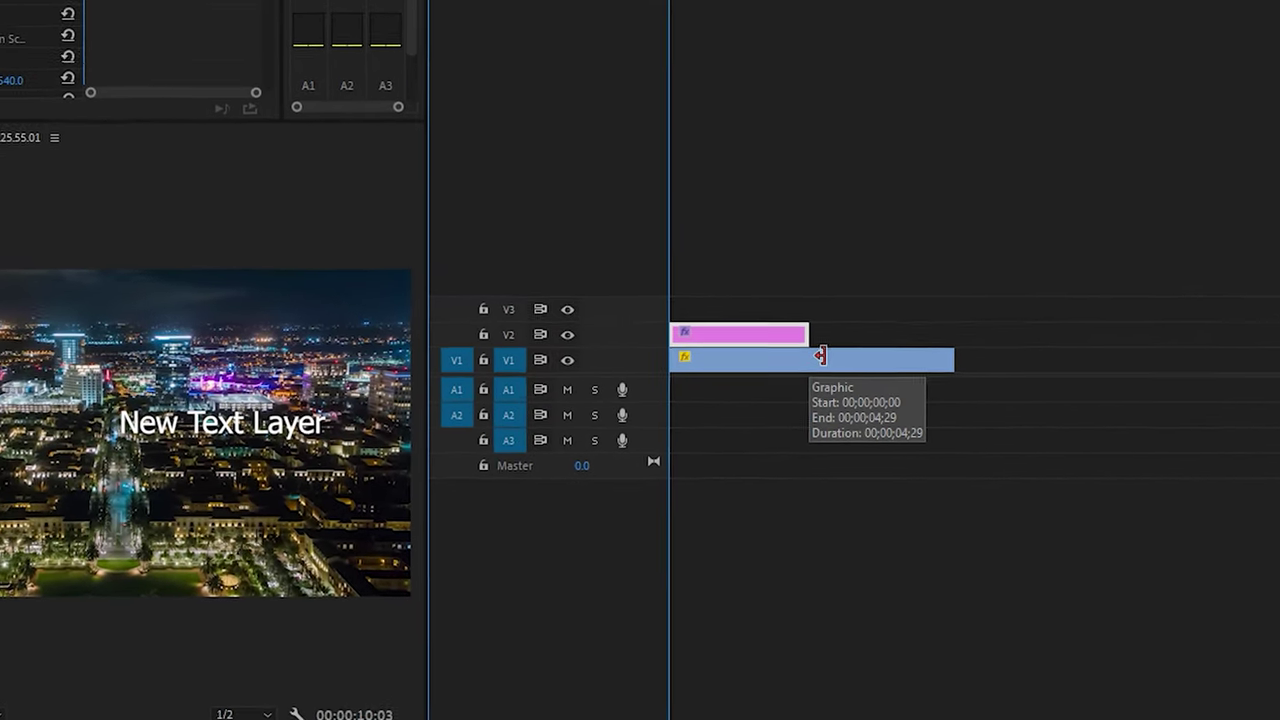
left_click_drag(810, 340, 966, 351)
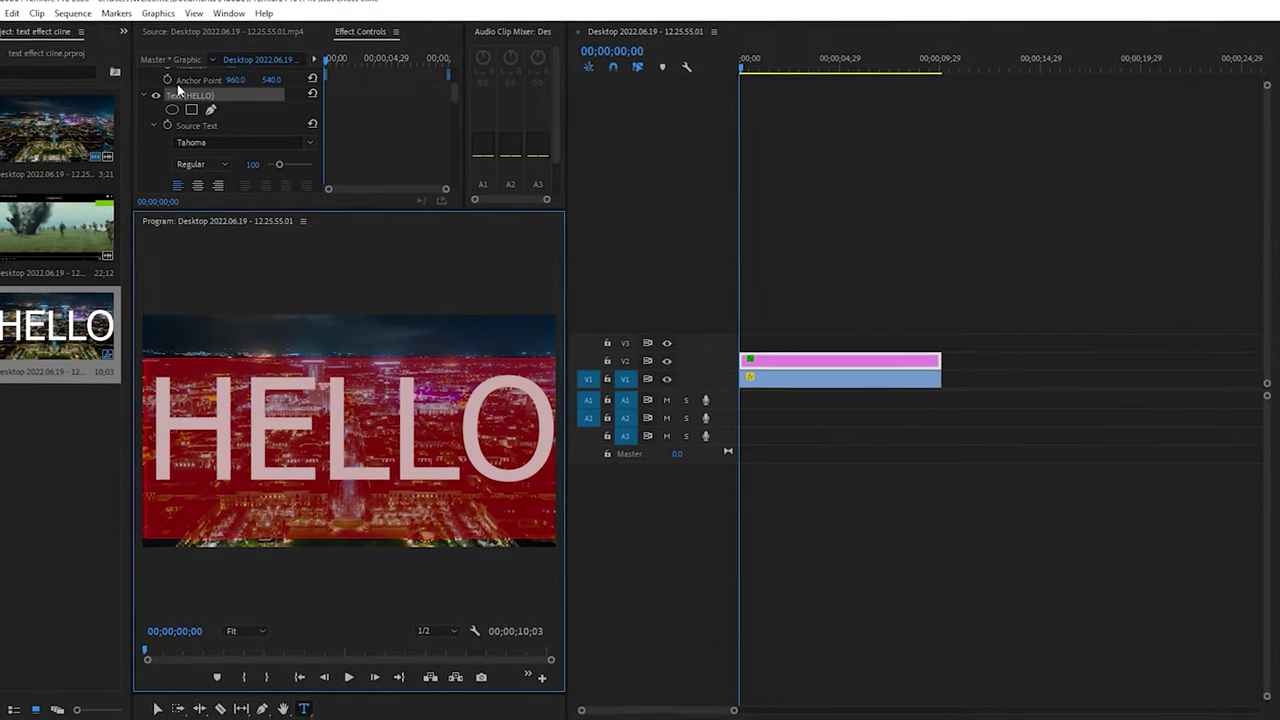
- Switch the HELLO title's Source Text font from Tahoma to Impact
left_click(311, 147)
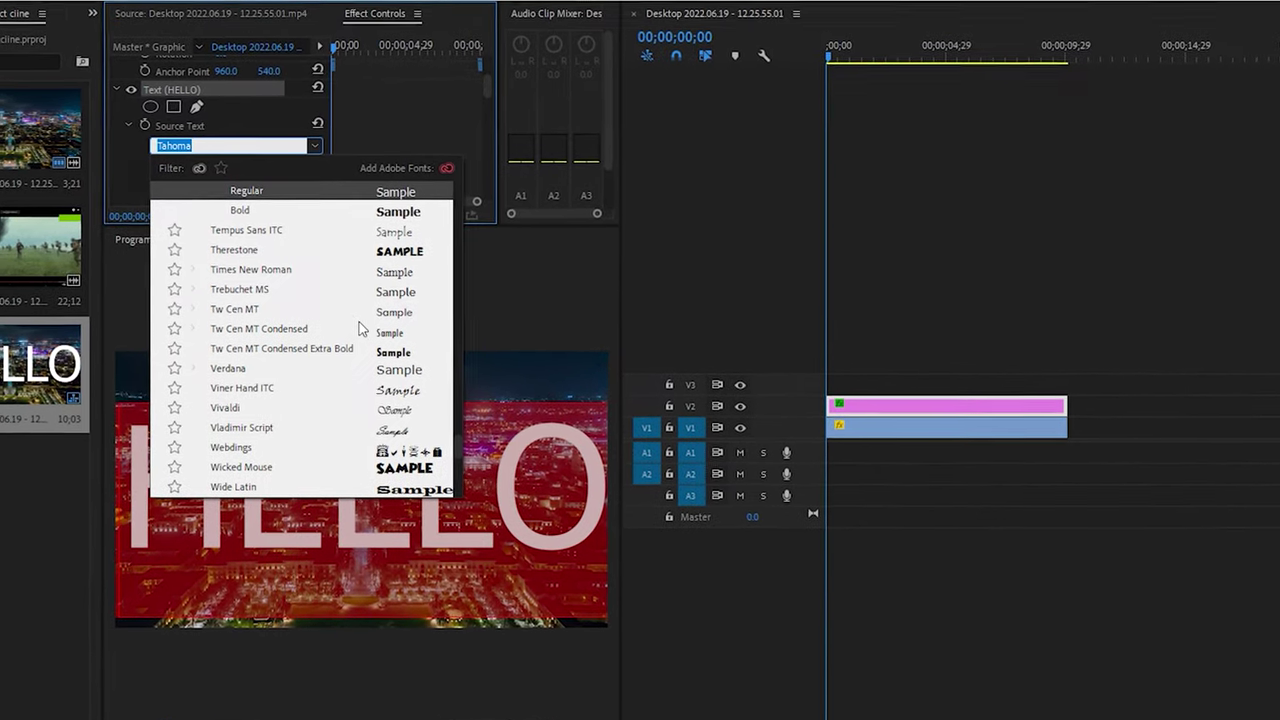
scroll(377, 289, "down", 5)
scroll(560, 398, "down", 4)
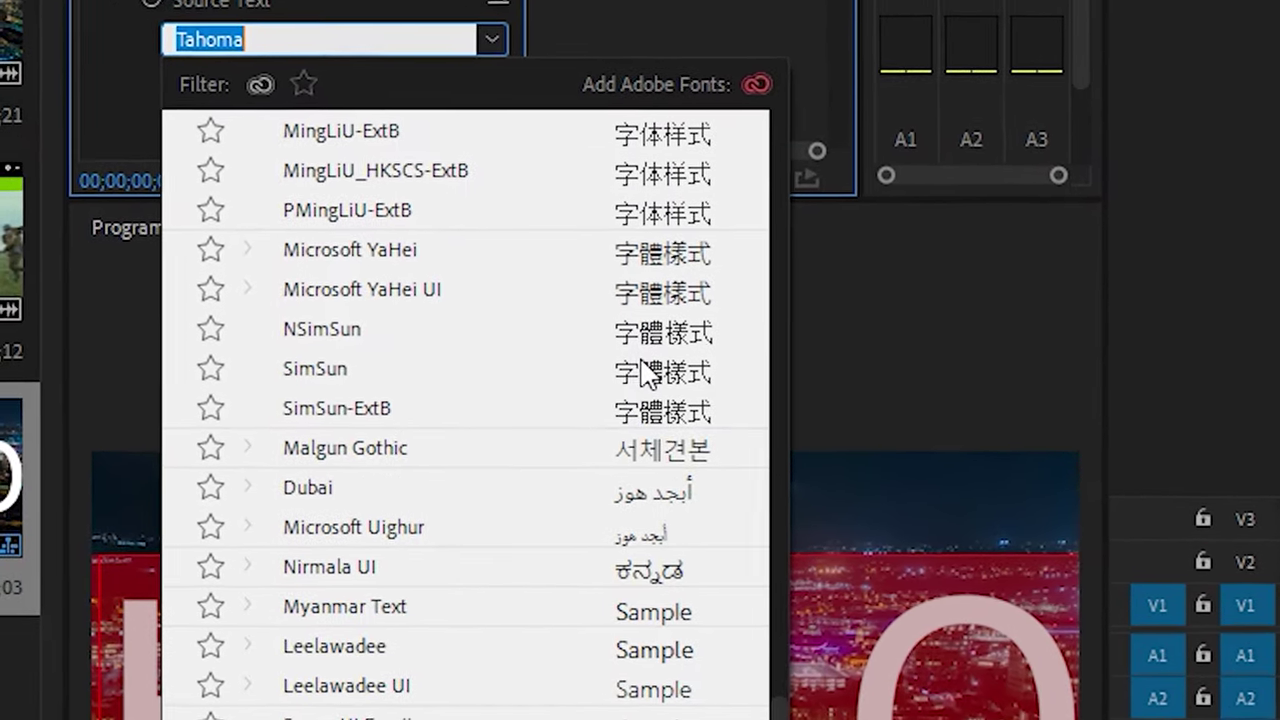
scroll(560, 398, "down", 5)
left_click(650, 170)
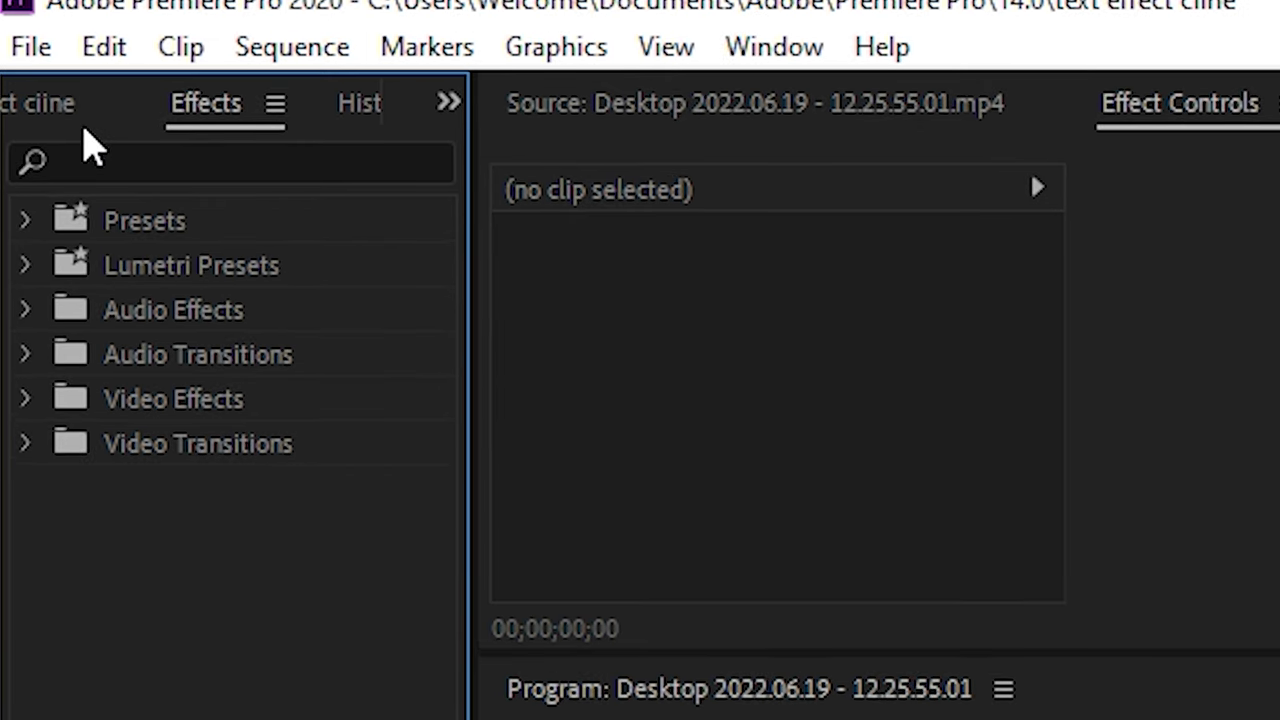
- Search the effects for 'track matte key' and drop Track Matte Key onto the V1 city clip
left_click(30, 45)
left_click(361, 113)
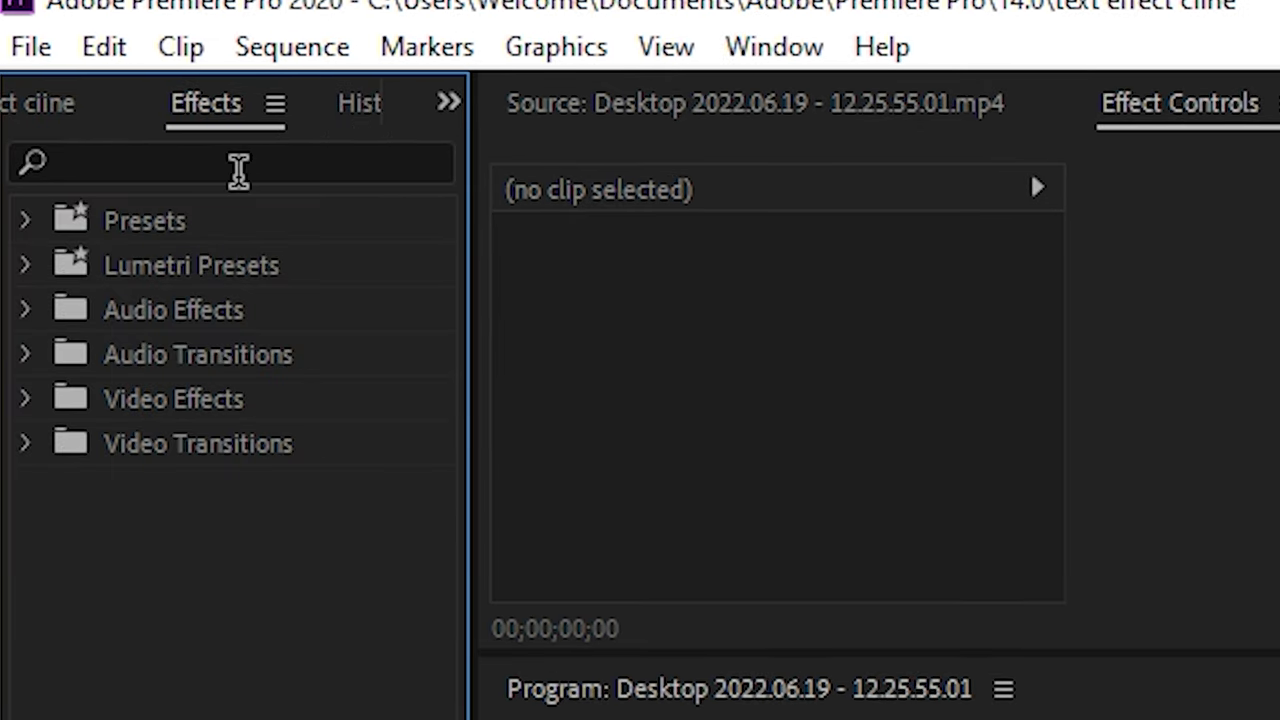
left_click(229, 180)
type("t")
type("ack matte key")
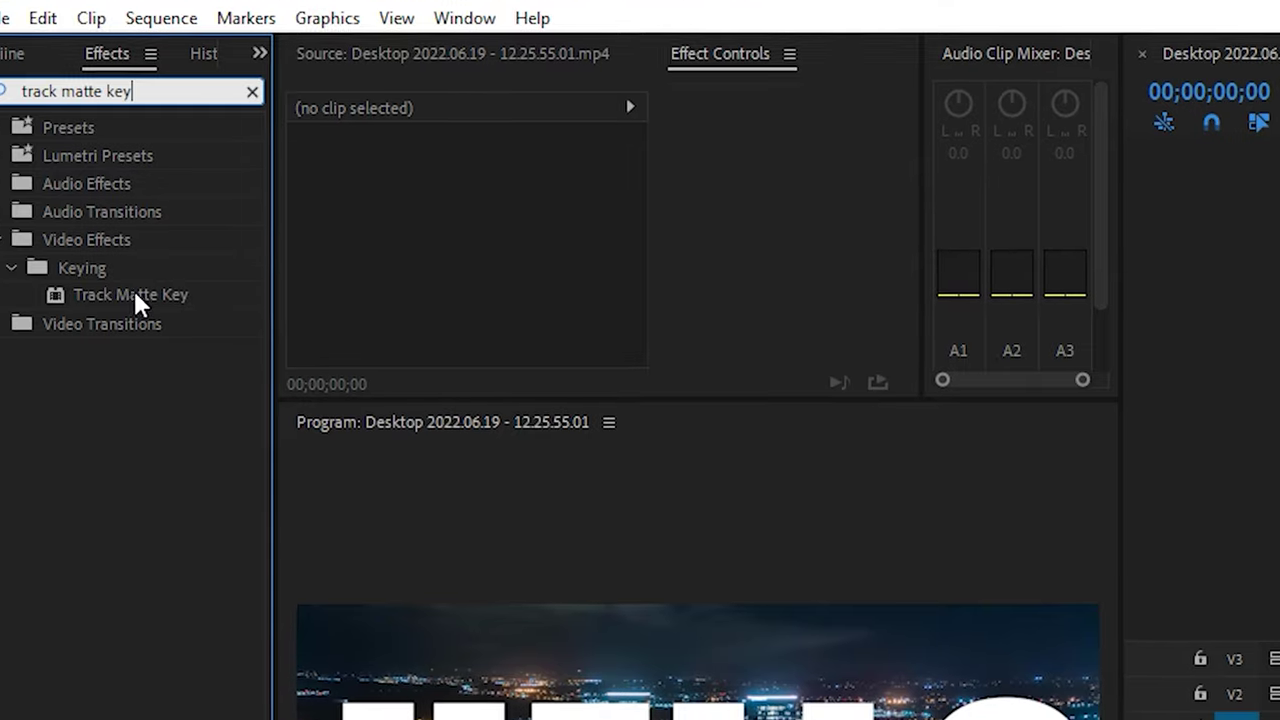
mouse_move(360, 405)
left_mouse_down()
mouse_move(1167, 328)
mouse_move(1173, 543)
left_mouse_up()
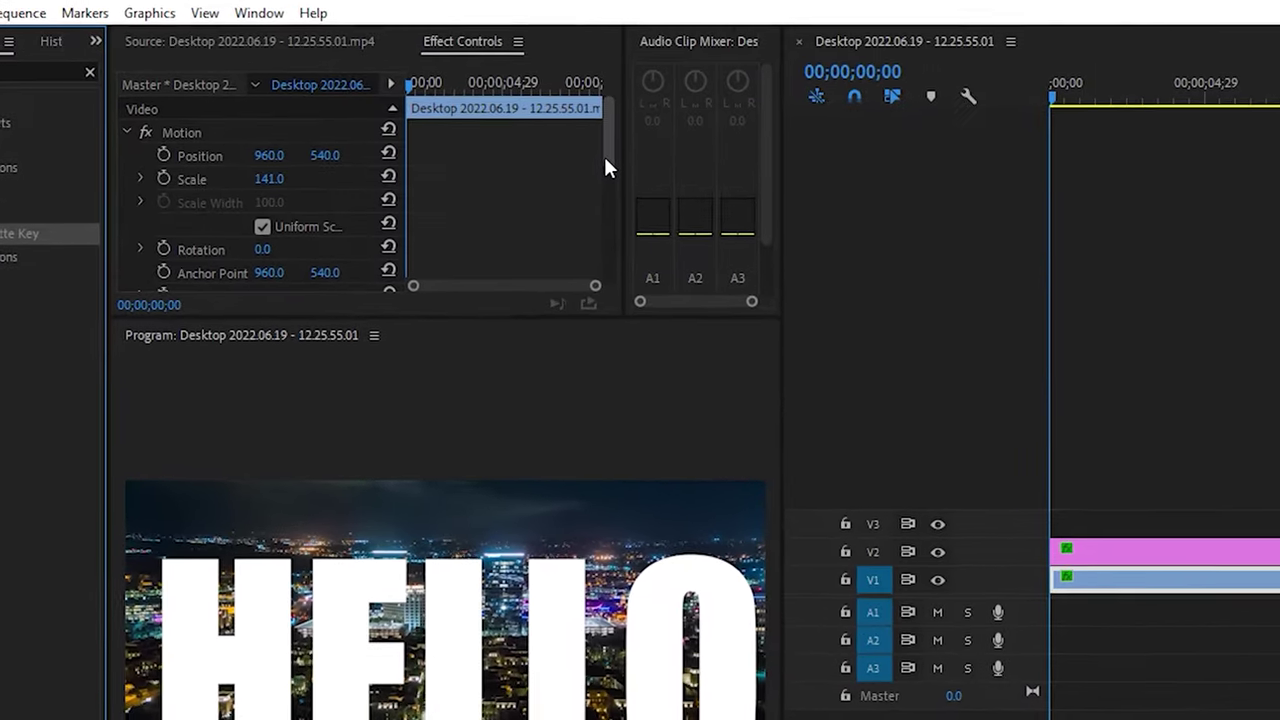
- Set the city clip's Track Matte Key Matte to Video 2 so footage shows only inside HELLO
left_click_drag(708, 190, 705, 289)
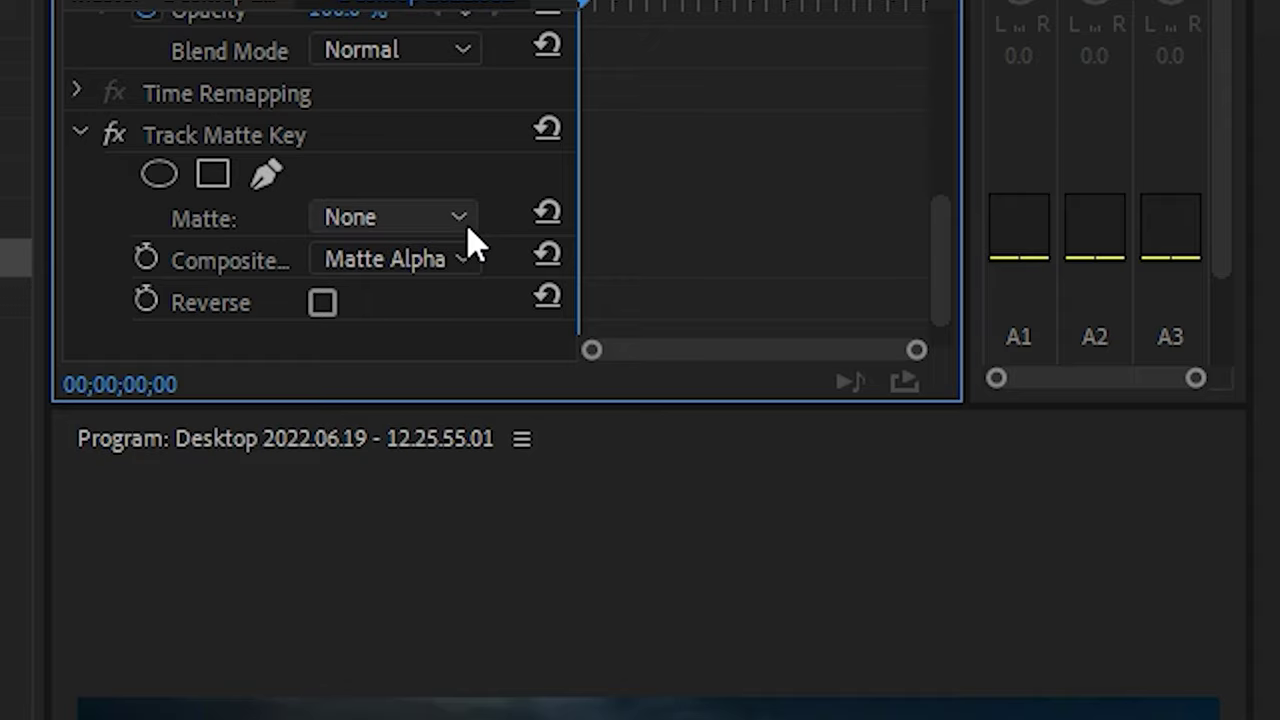
left_click(466, 223)
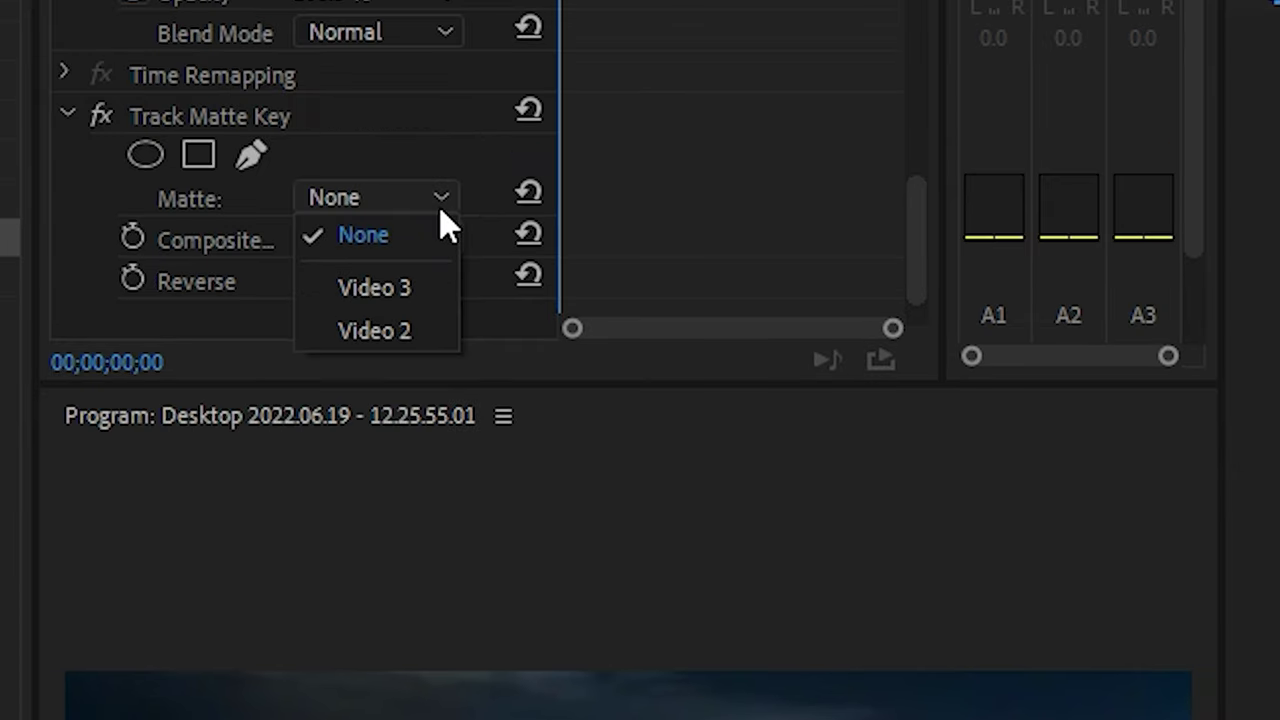
left_click(388, 335)
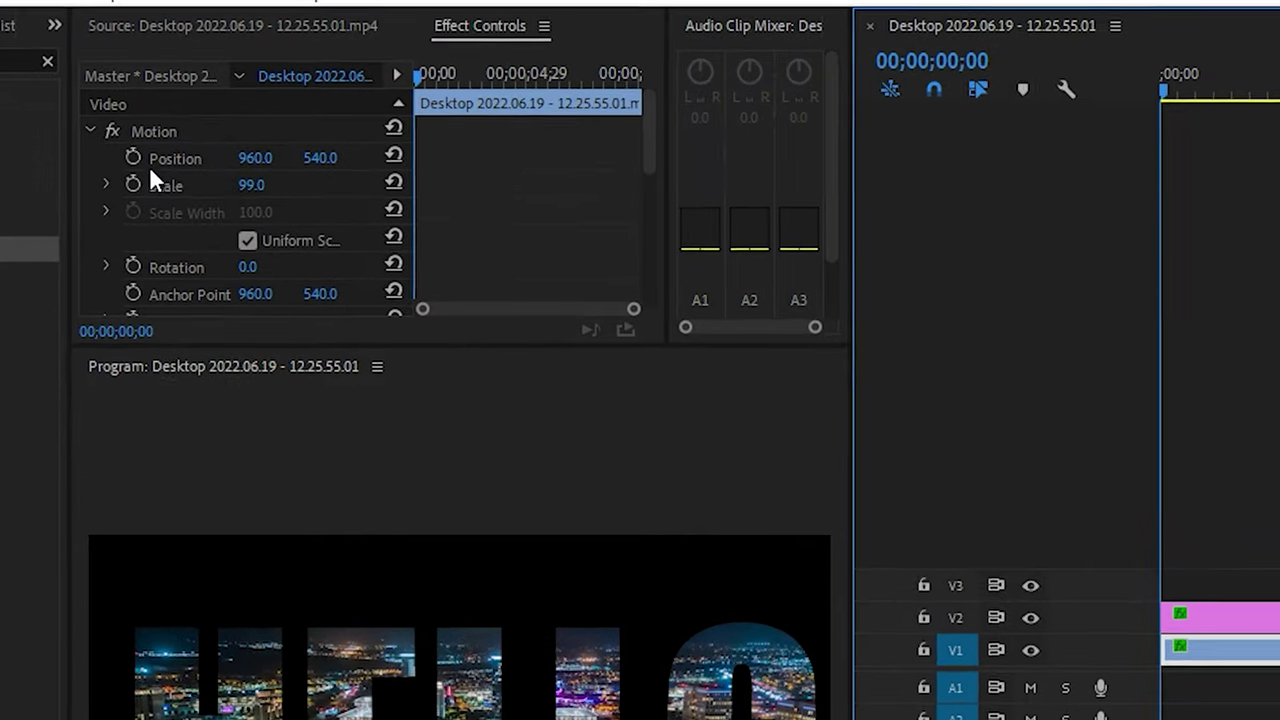
- Keyframe Scale at 1734 at the start and 100 near four seconds, then play the zoom
left_click(112, 231)
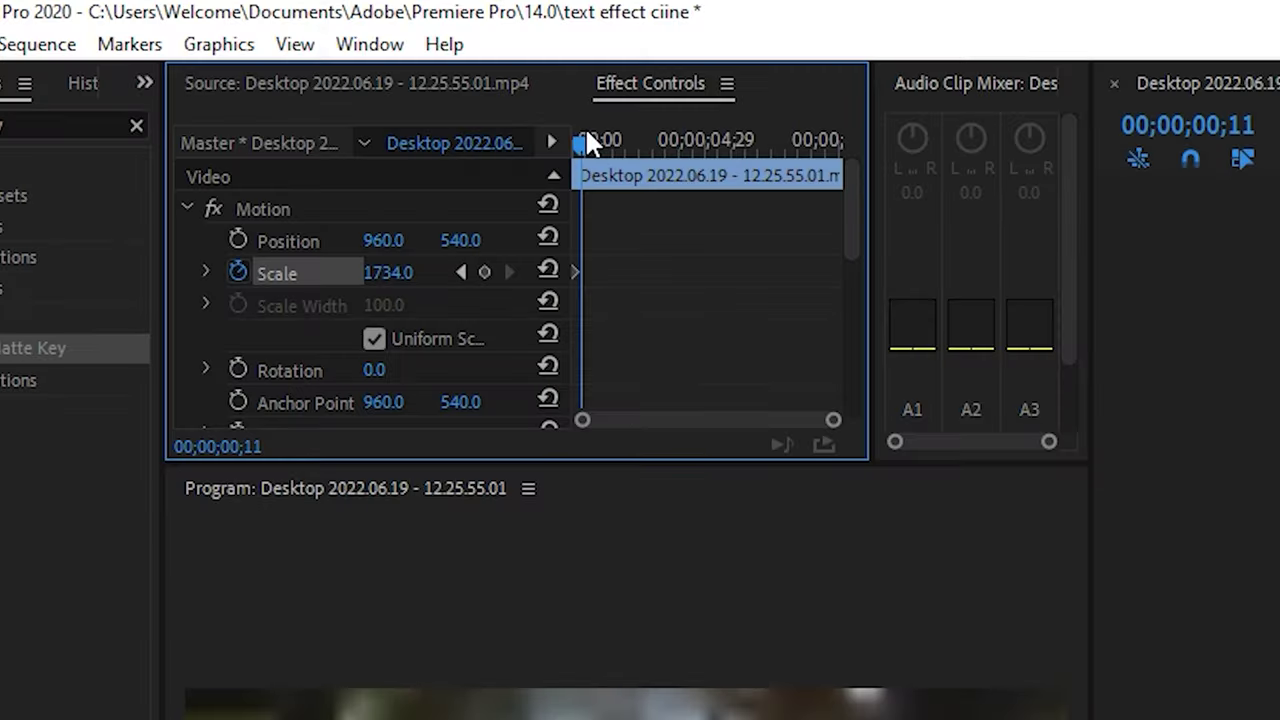
left_click_drag(586, 140, 687, 140)
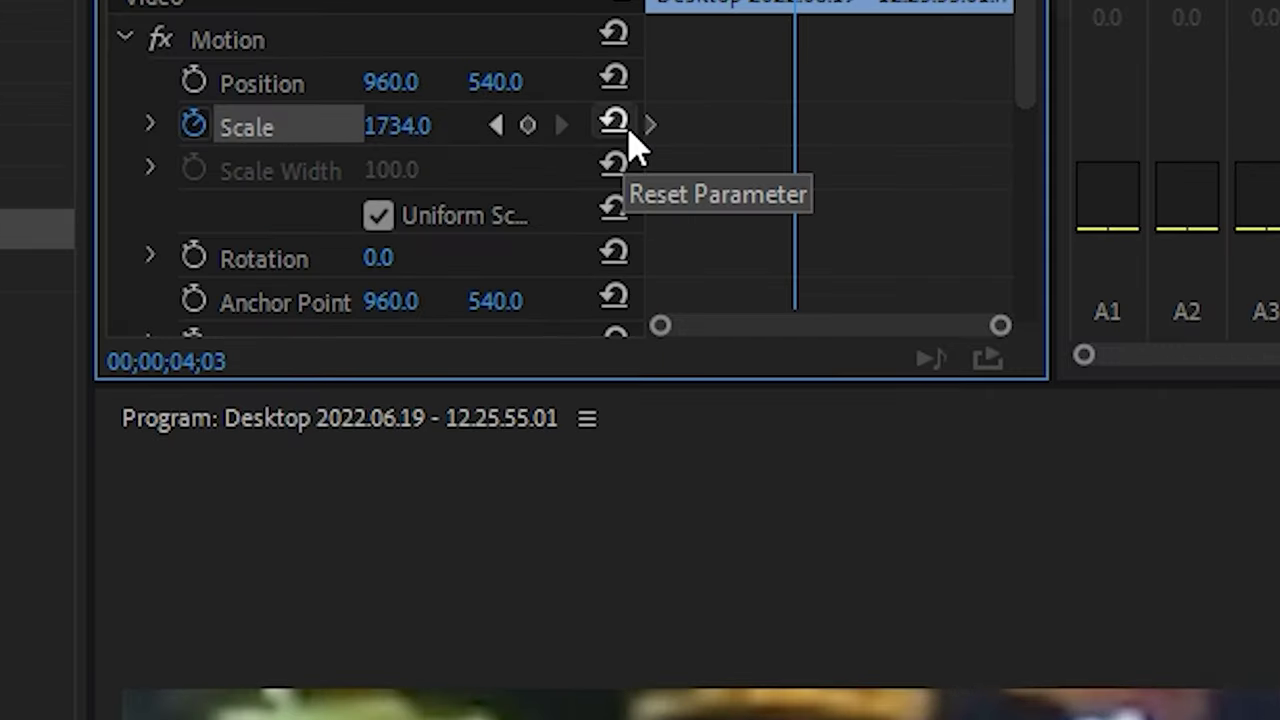
left_click(630, 135)
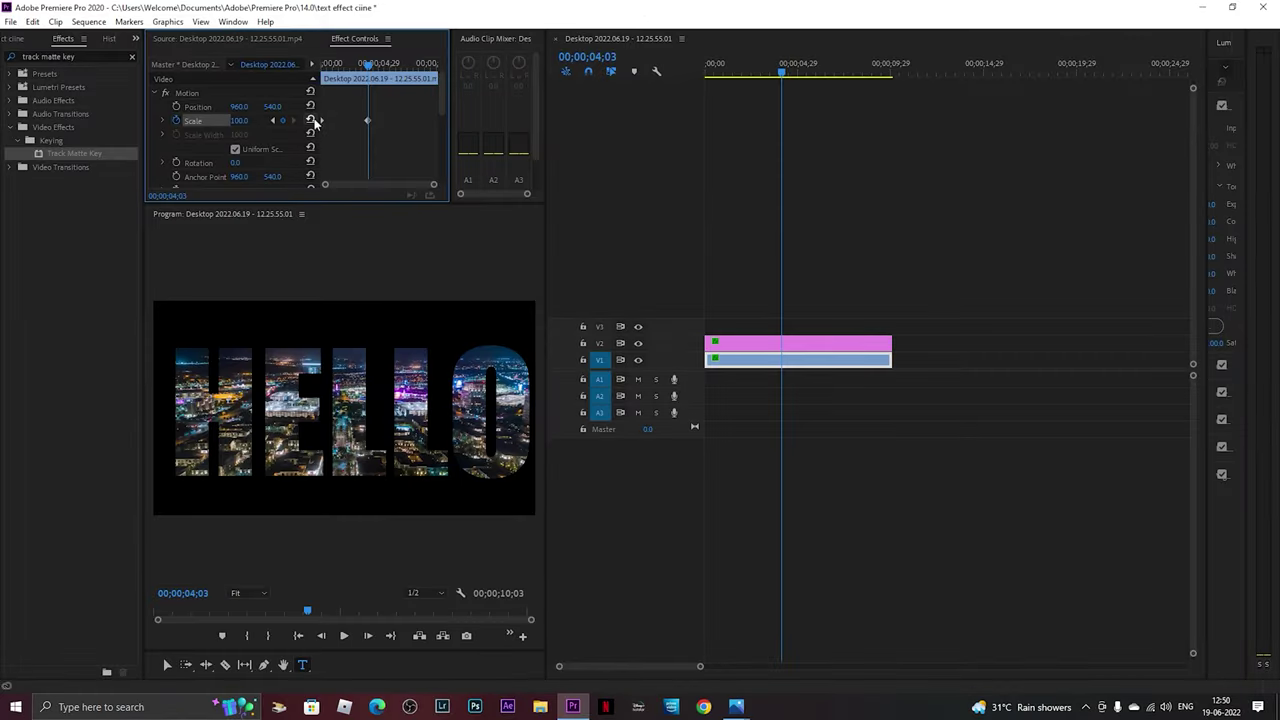
key("Home")
key("space")
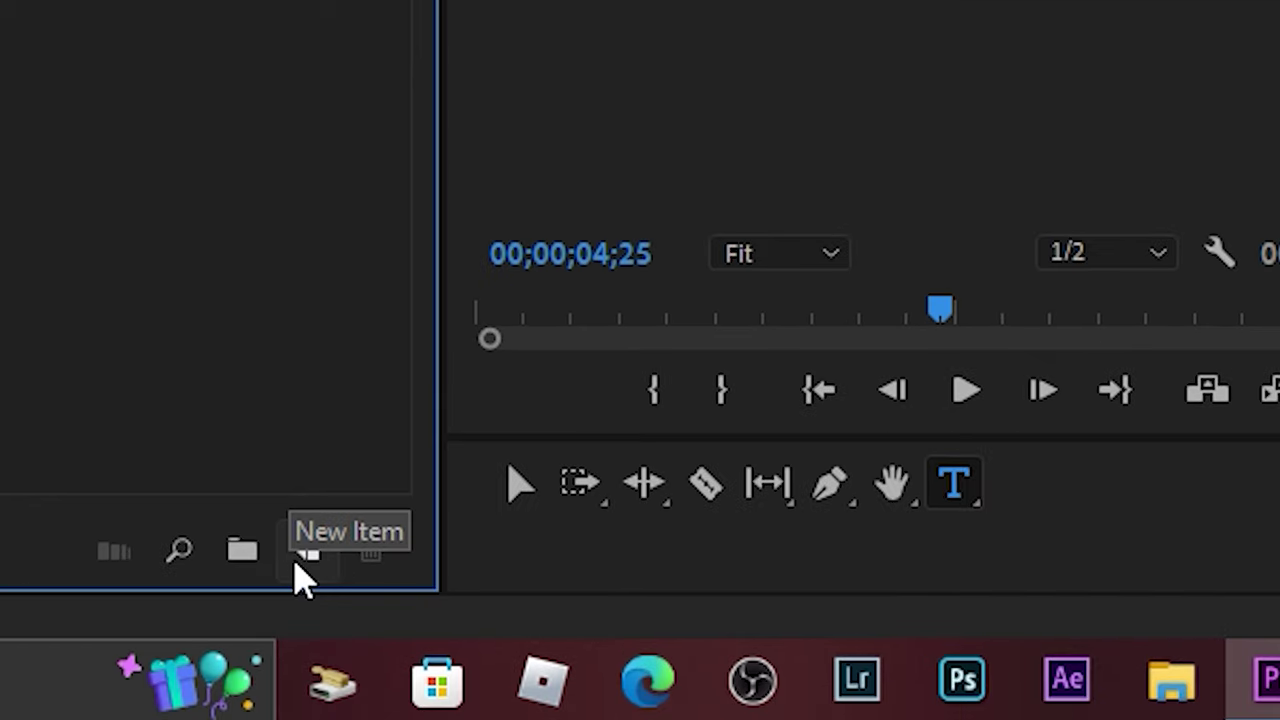
- Create a new red Color Matte from the project's New Item menu
left_click(298, 560)
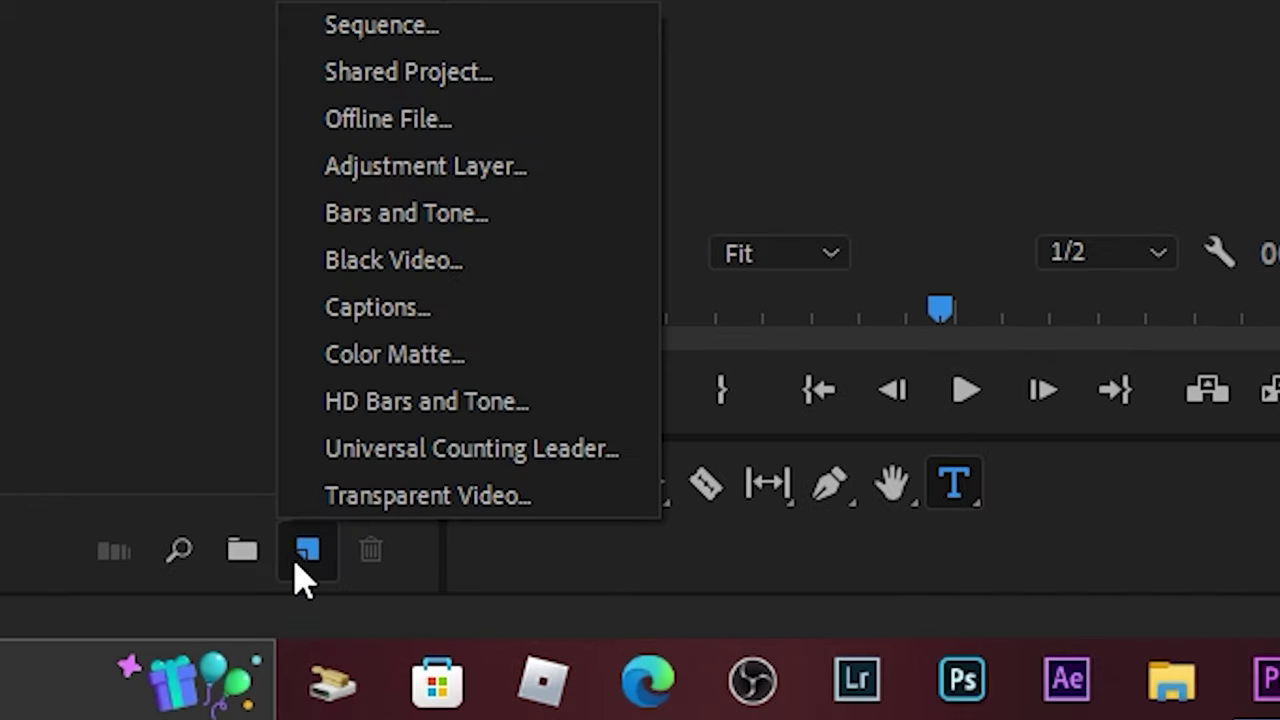
left_click(470, 378)
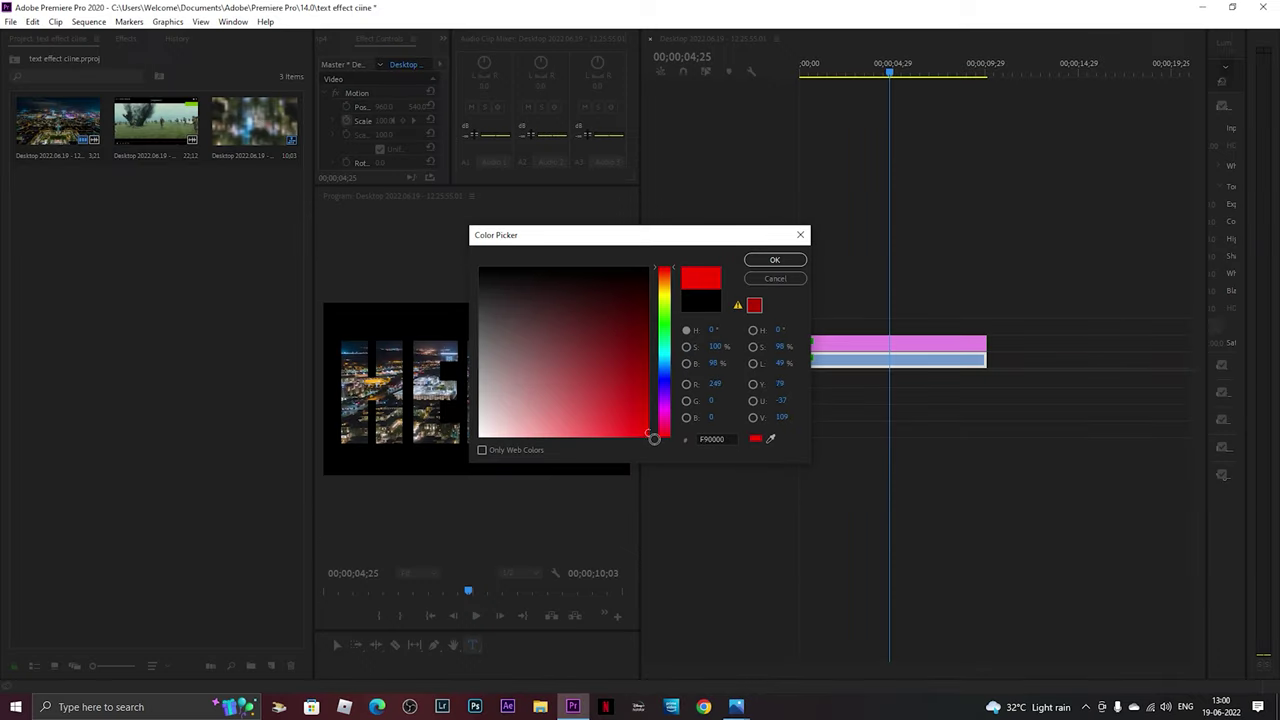
left_click(790, 259)
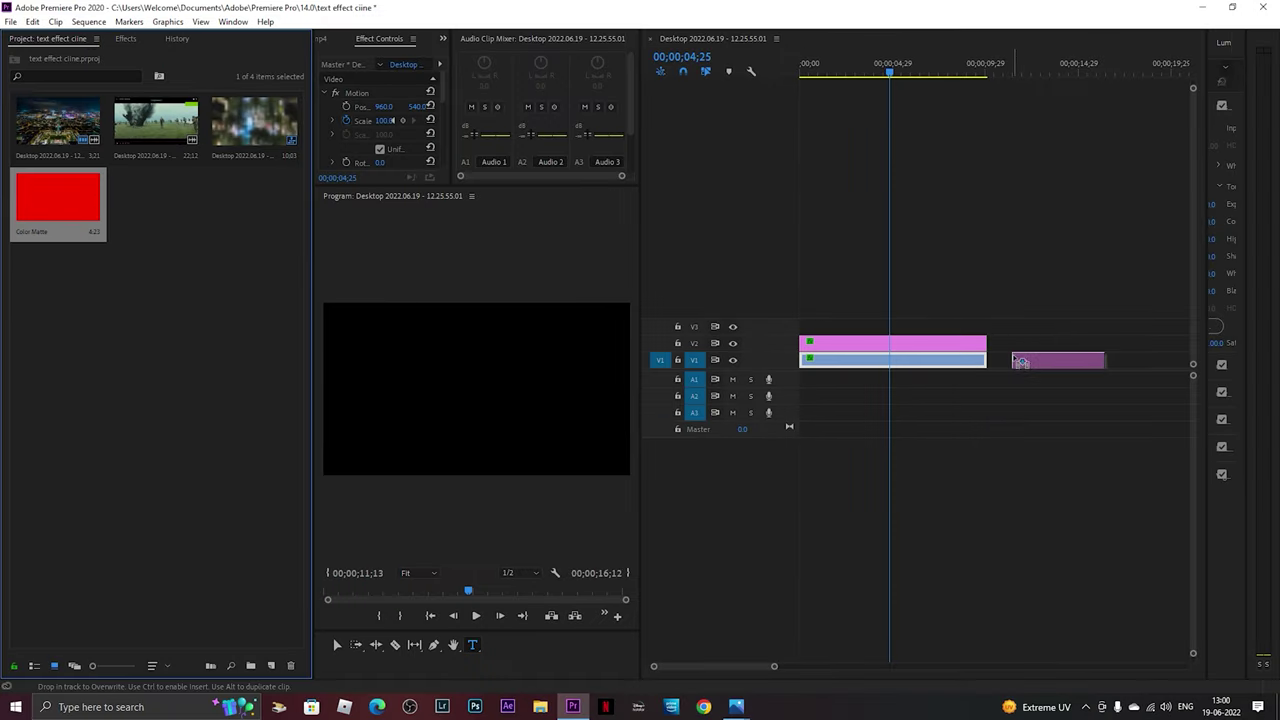
- Place the red Color Matte on V1, butted against the city clip at the zoom's end near four seconds
left_click_drag(1014, 358, 1014, 360)
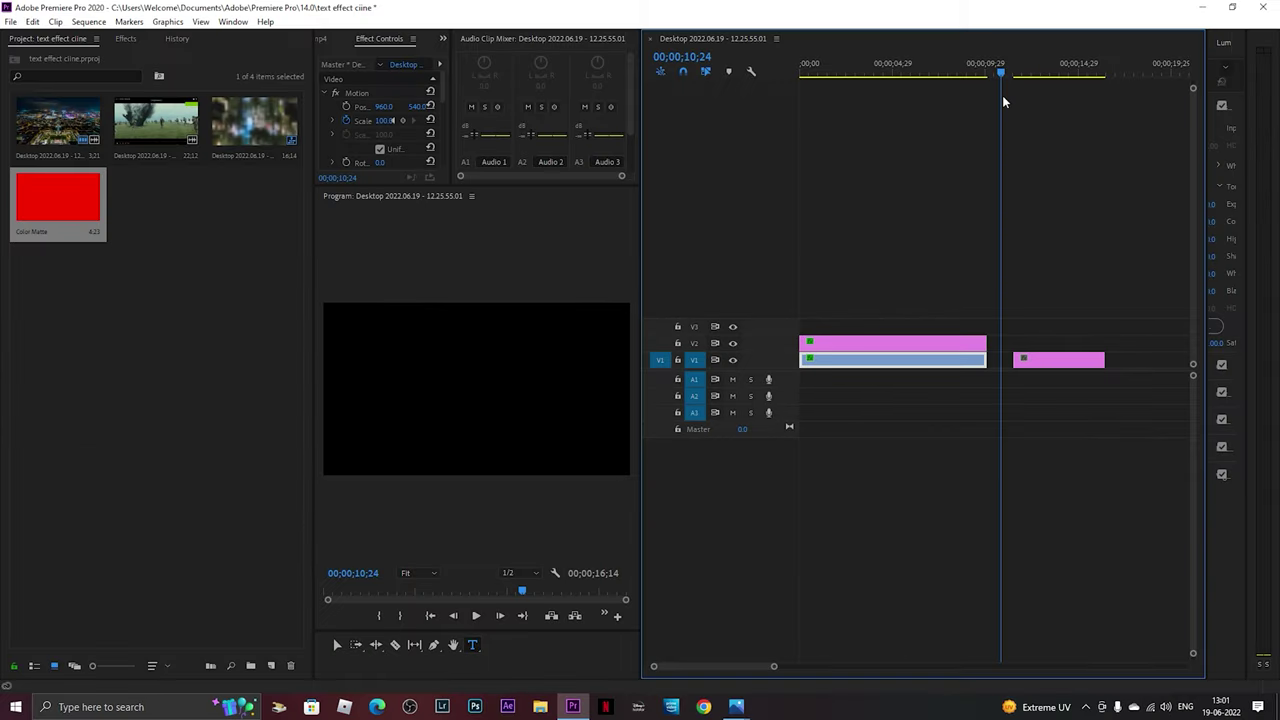
left_click_drag(1002, 95, 881, 131)
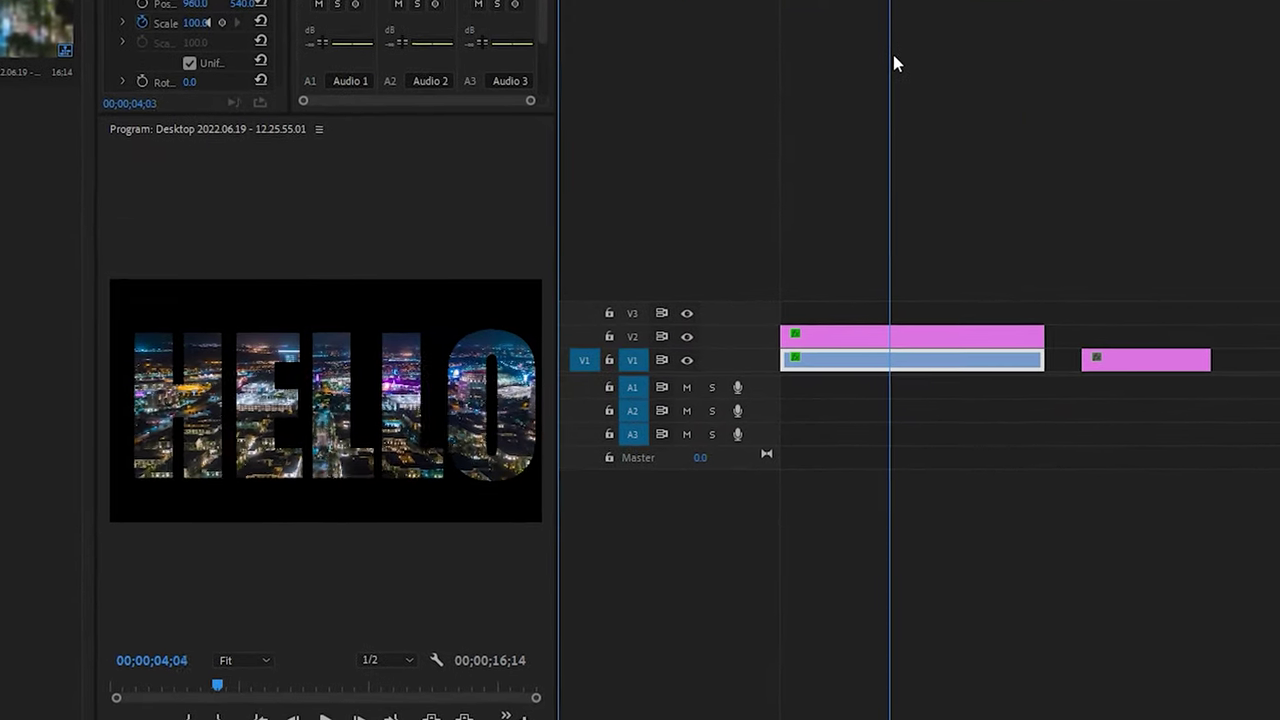
left_click_drag(894, 63, 913, 70)
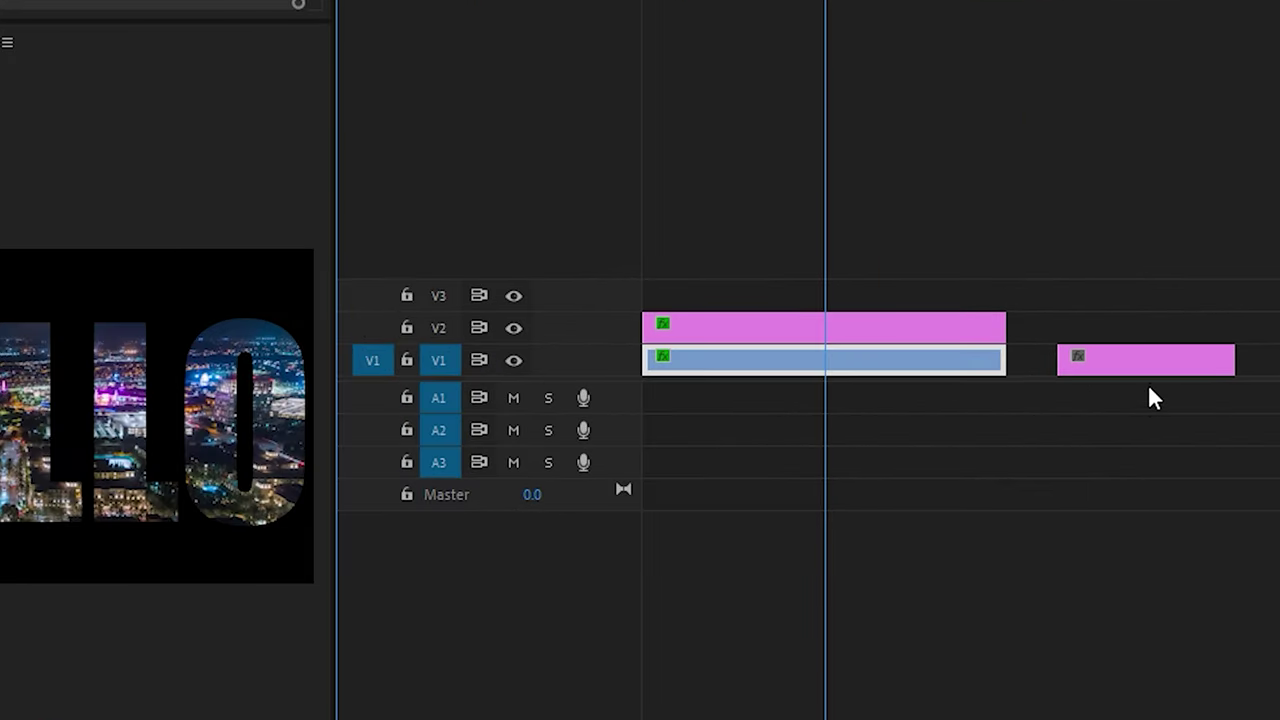
left_click_drag(953, 352, 926, 364)
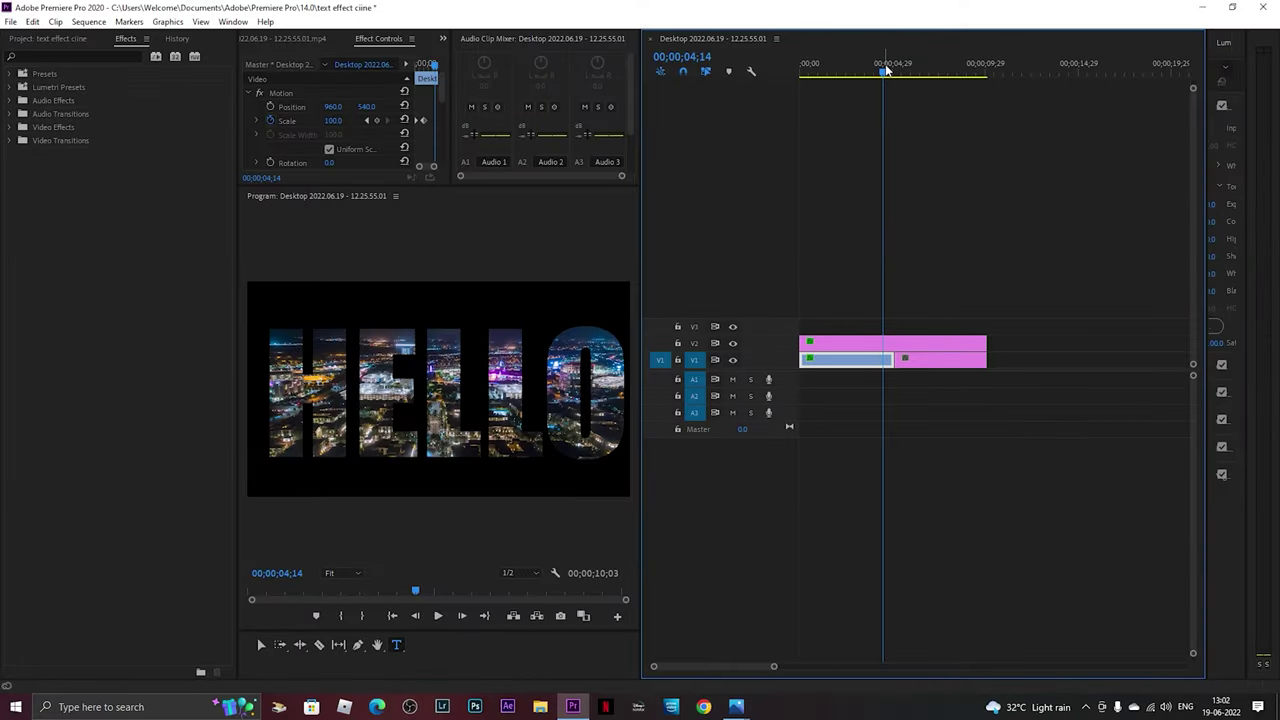
key("space")
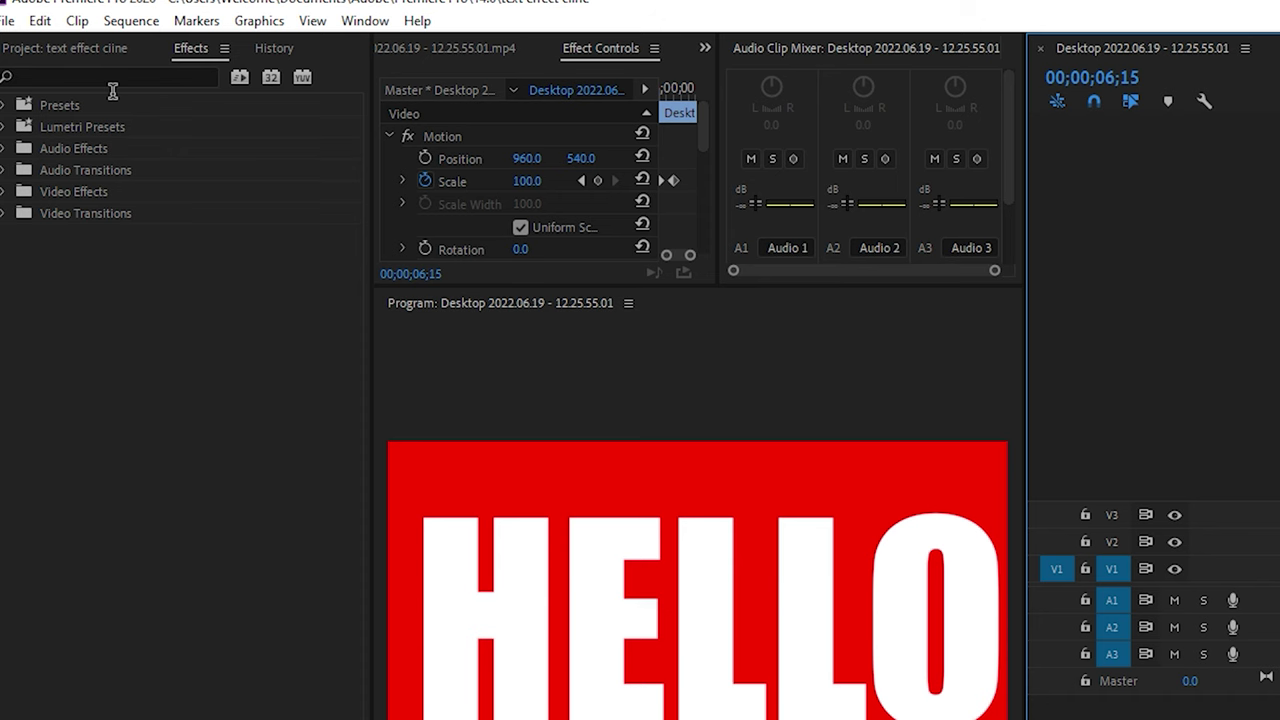
- Search 'track matte' in Effects and apply Track Matte Key to the red Color Matte clip
type("track matte")
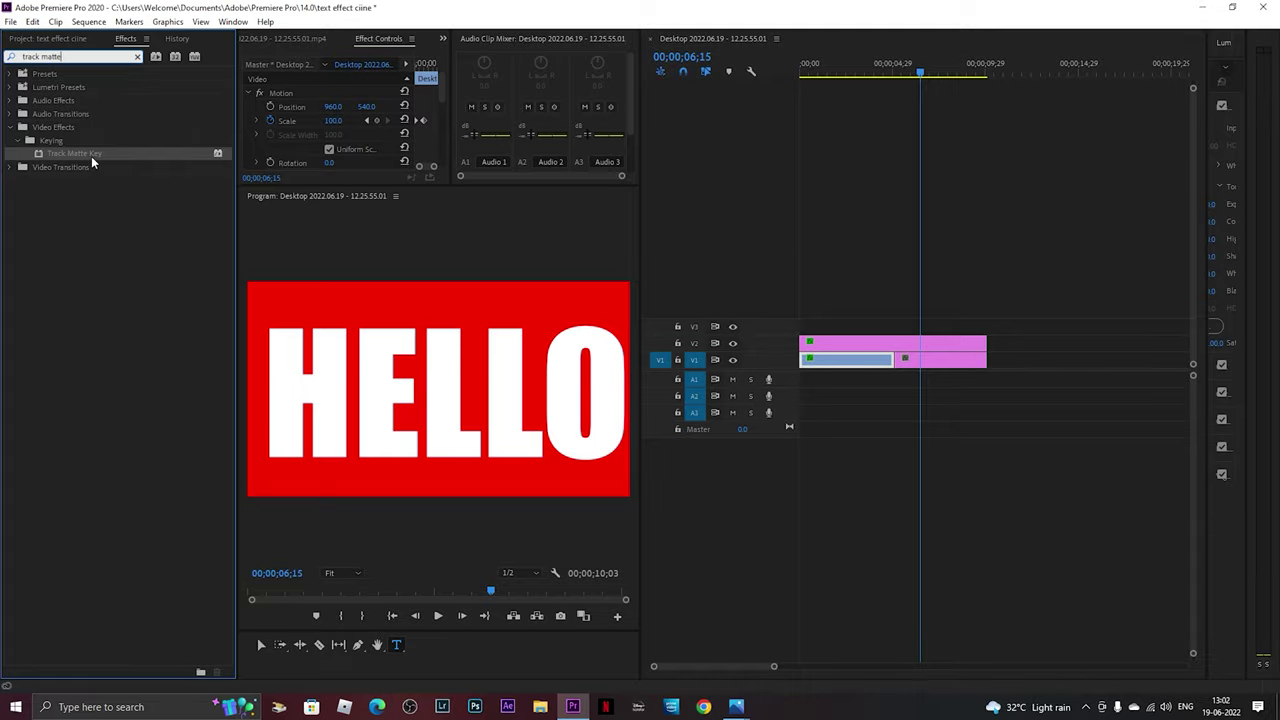
left_click_drag(91, 156, 976, 369)
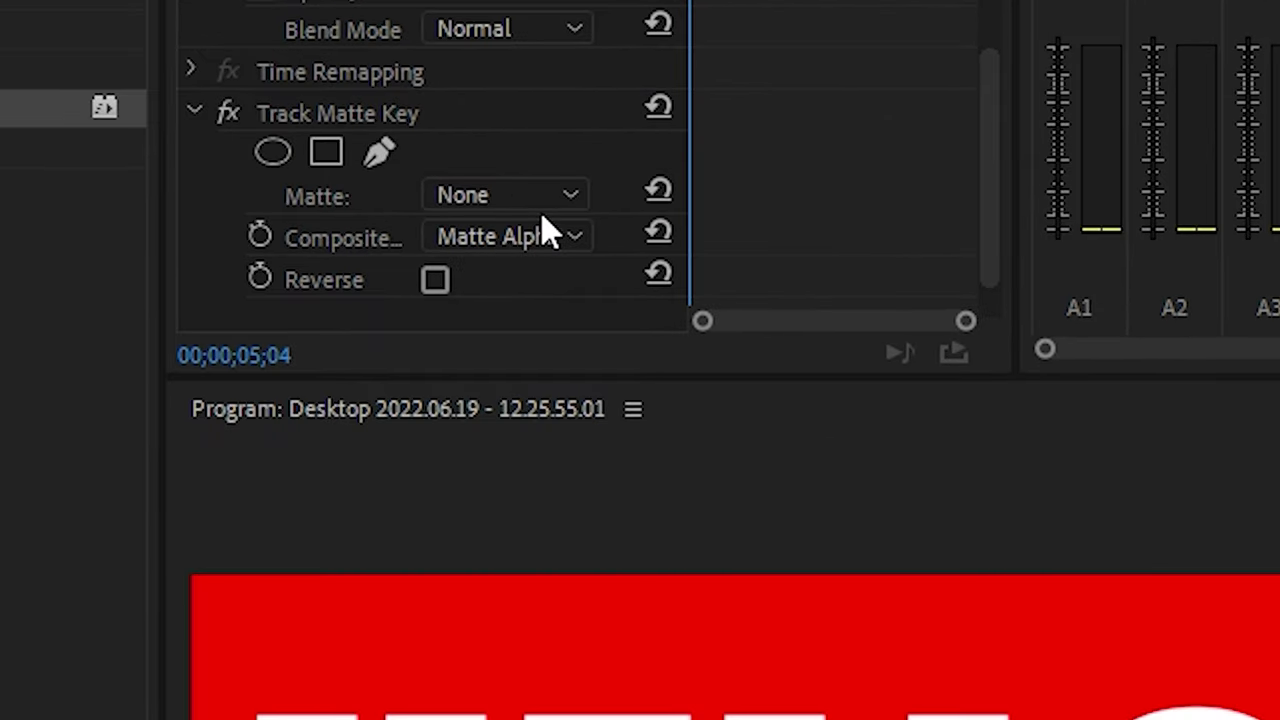
- Set the red matte's Track Matte Key to Video 2 and play through to the red HELLO section
left_click(545, 200)
left_click(463, 343)
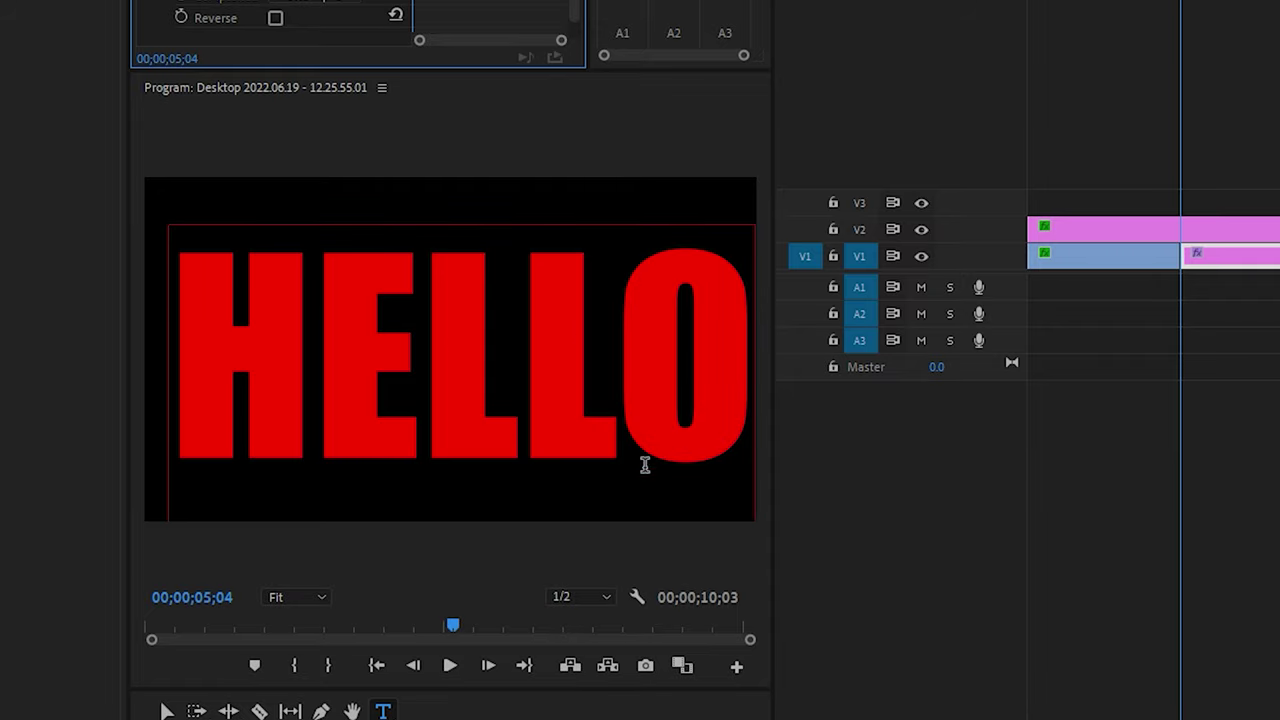
key("space")
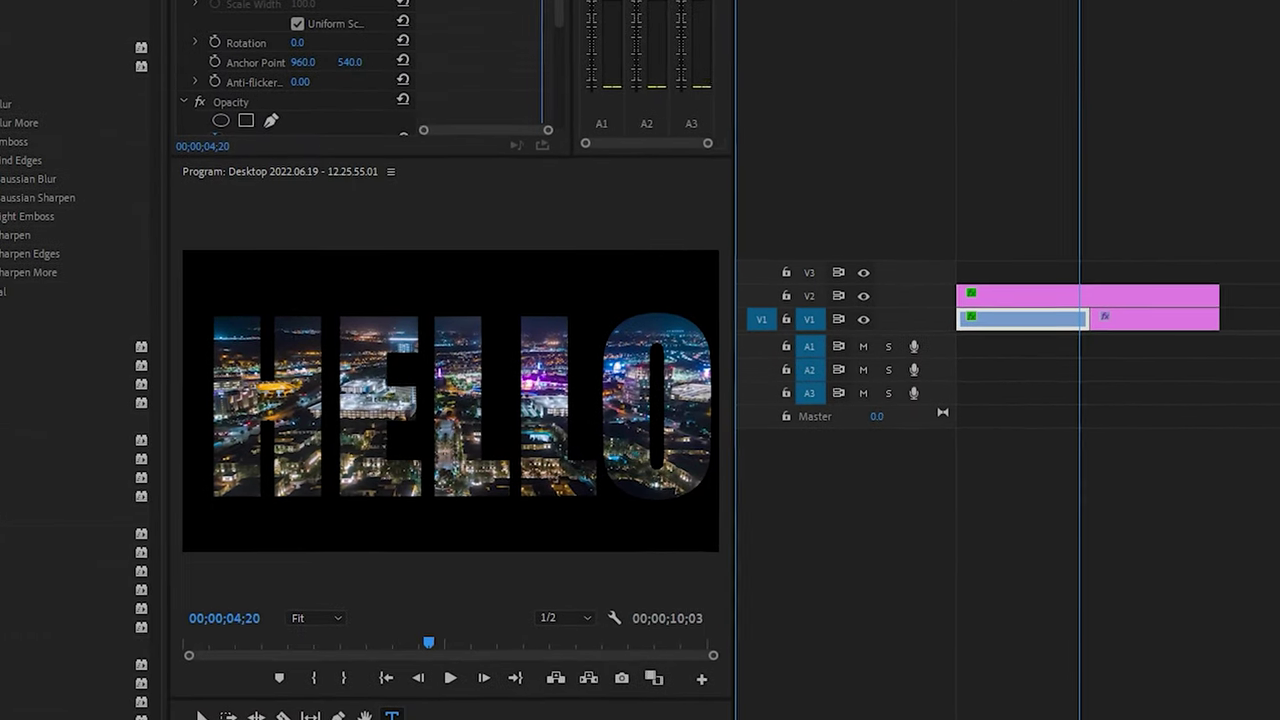
key("space")
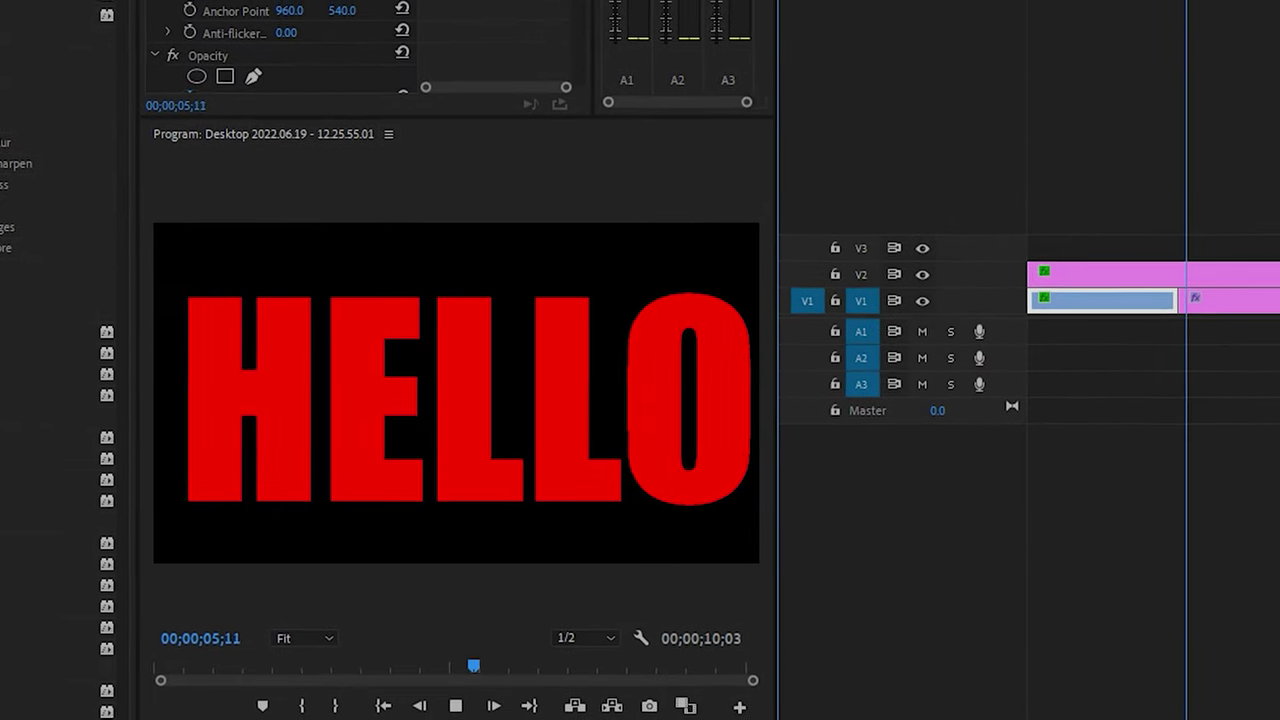
key("space")
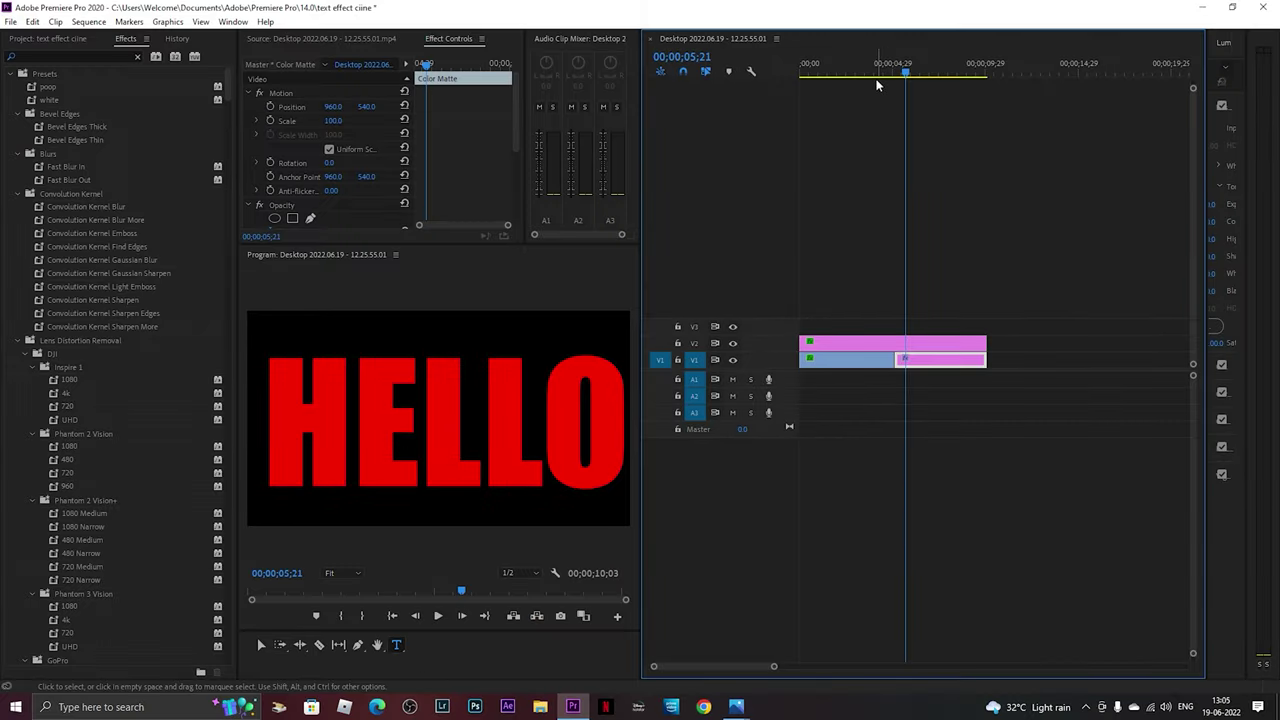